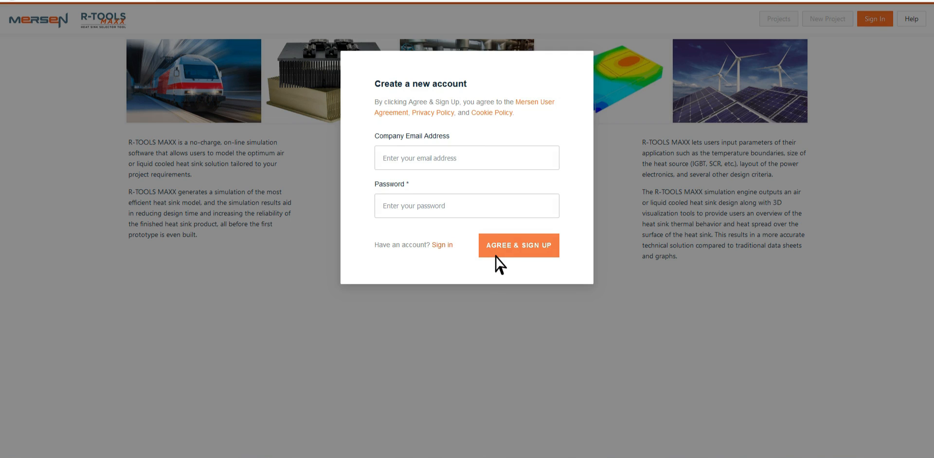
Sign in to the account with the company email address and account password
left_click(443, 244)
left_click(463, 137)
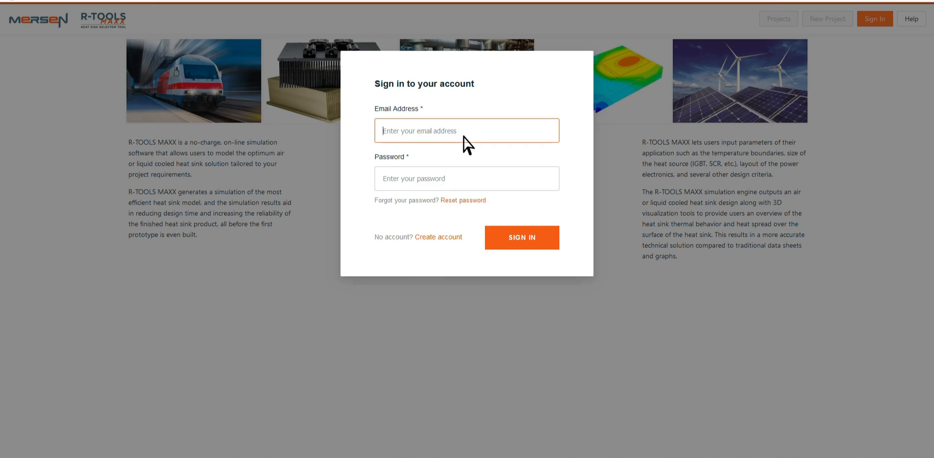
type("m")
left_click(465, 150)
left_click(466, 179)
type("••••••")
left_click(497, 244)
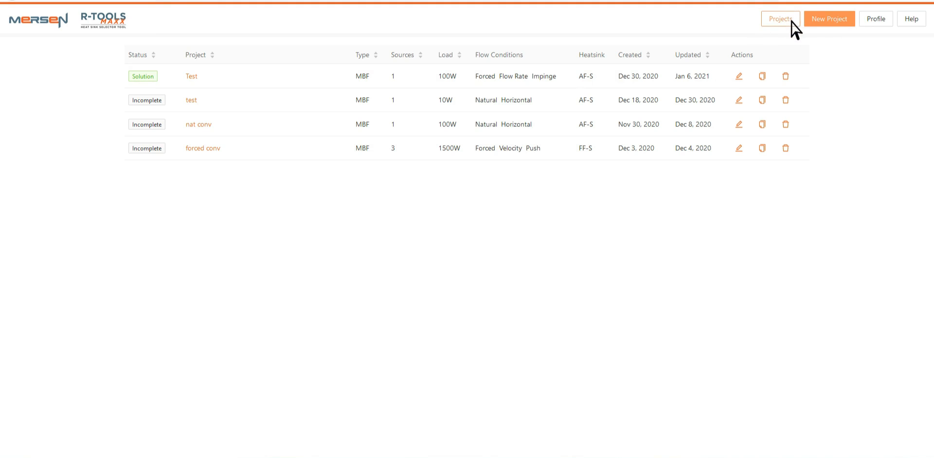
Start a new project named Test with the description "Test for r-tools"
left_click(830, 22)
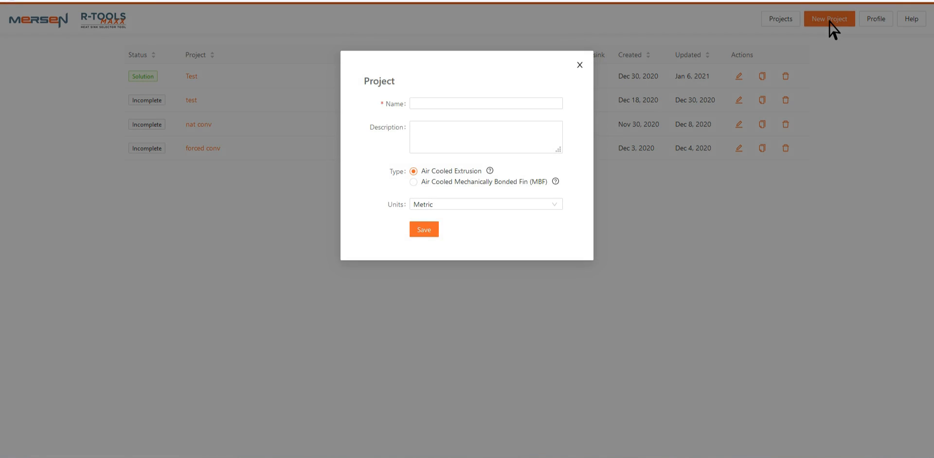
left_click(425, 105)
type("Test")
left_click(443, 130)
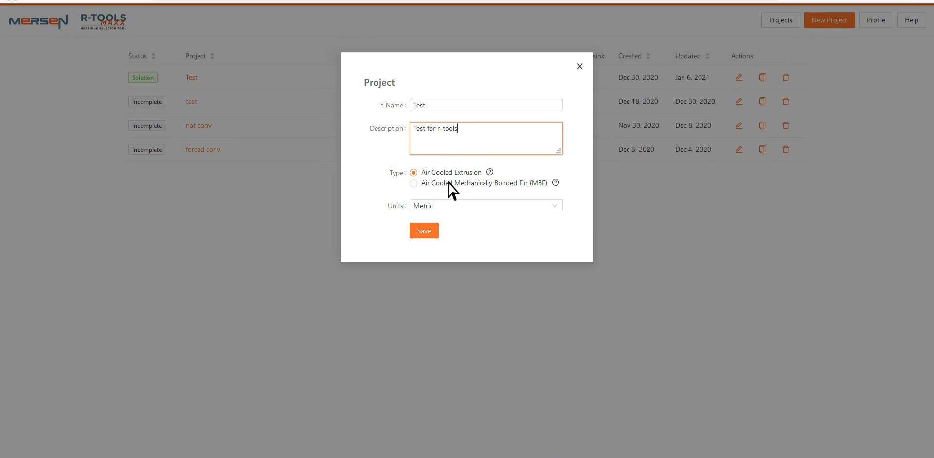
Choose the Air Cooled Mechanically Bonded Fin (MBF) type, keep Metric units, and save the project
left_click(420, 184)
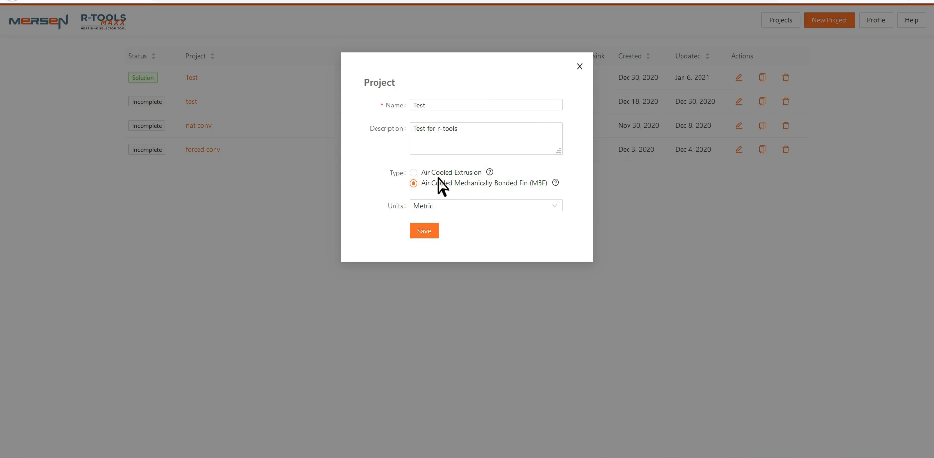
left_click(486, 206)
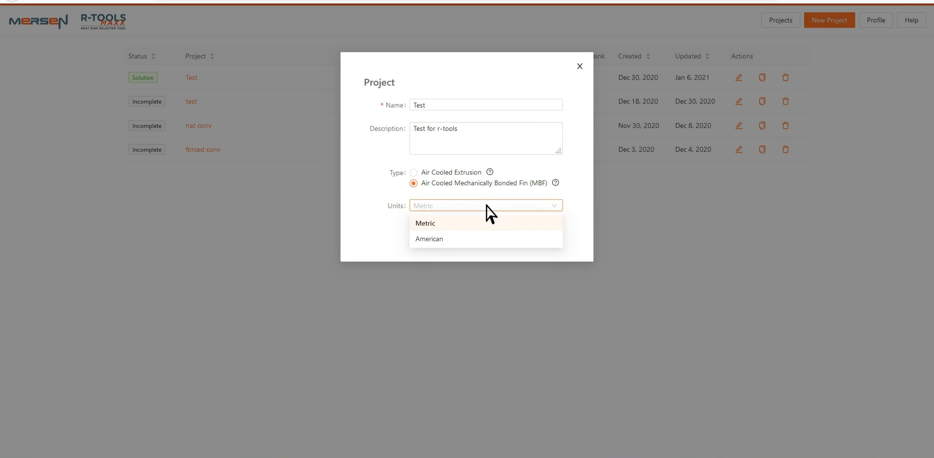
left_click(486, 205)
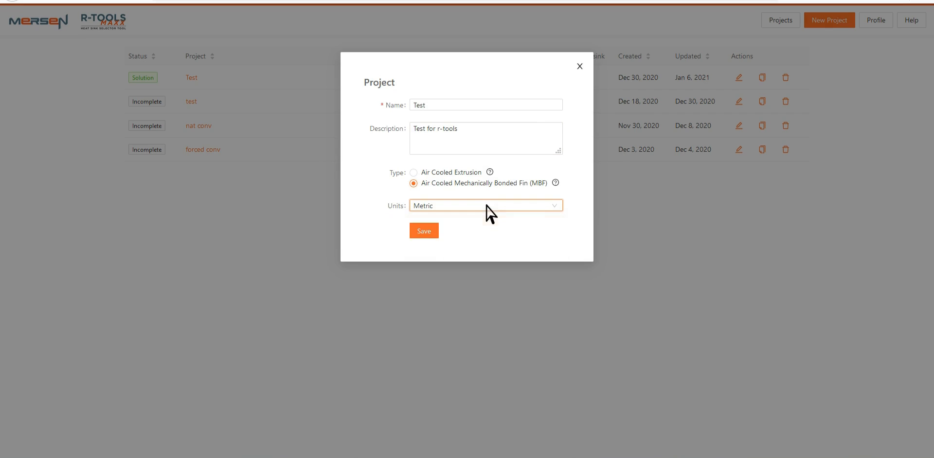
left_click(424, 232)
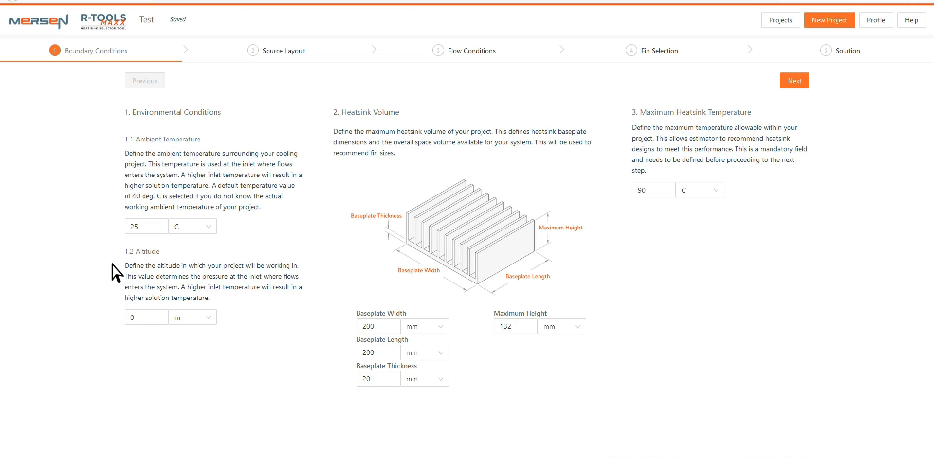
left_click(163, 316)
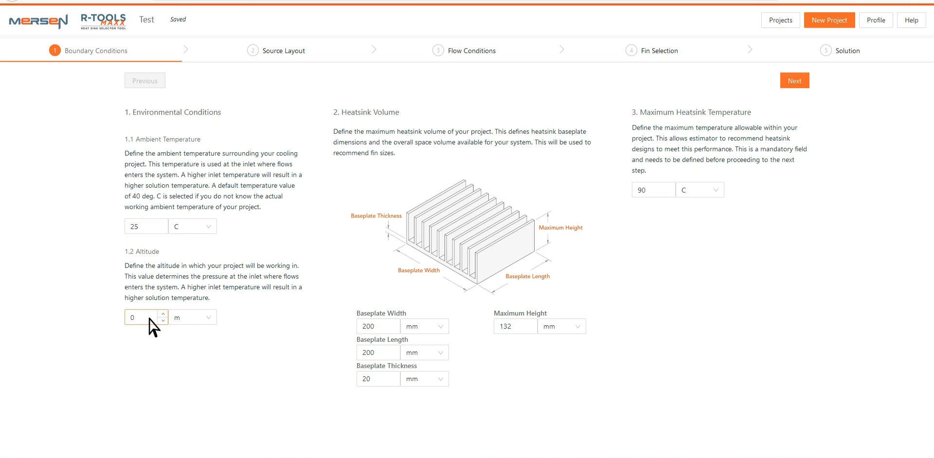
left_click(200, 319)
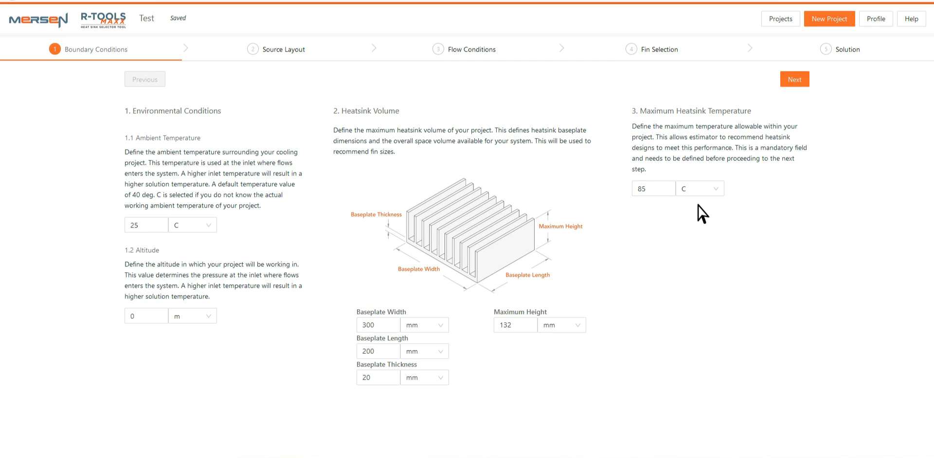
Set the maximum heatsink temperature to 85 C
left_click(659, 190)
type("140")
key("BackSpace")
key("BackSpace")
Open the Help panel to read the five-step instructions, then close it
left_click(920, 20)
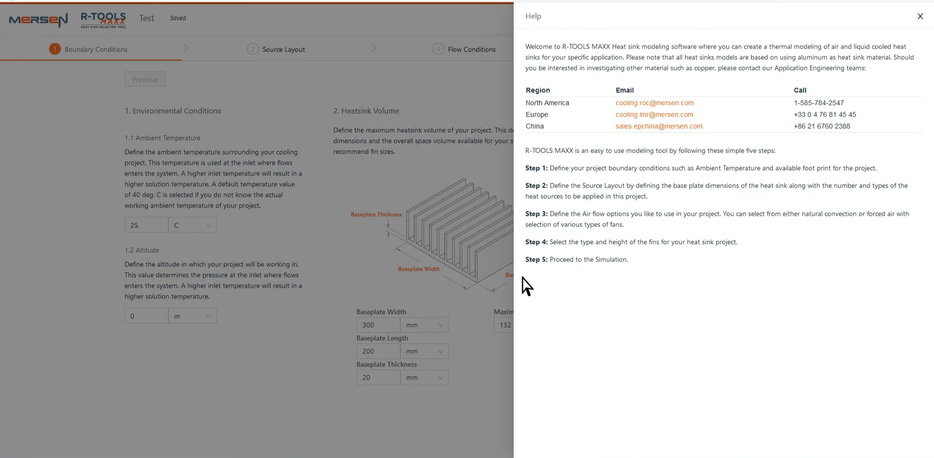
left_click(920, 17)
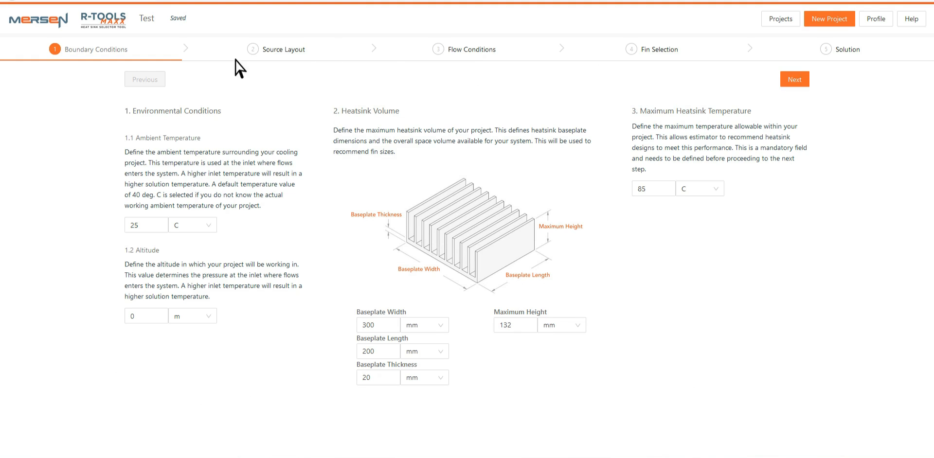
Go to the Source Layout step and add a heat source to the baseplate
left_click(299, 53)
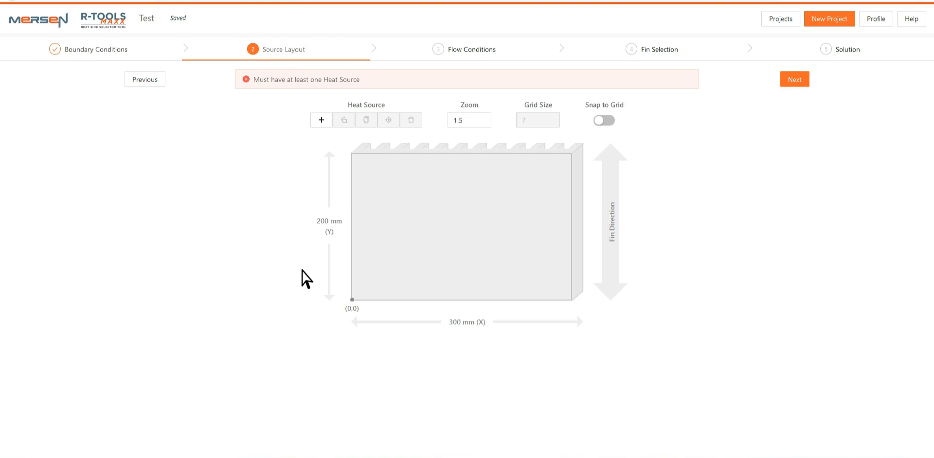
left_click(321, 120)
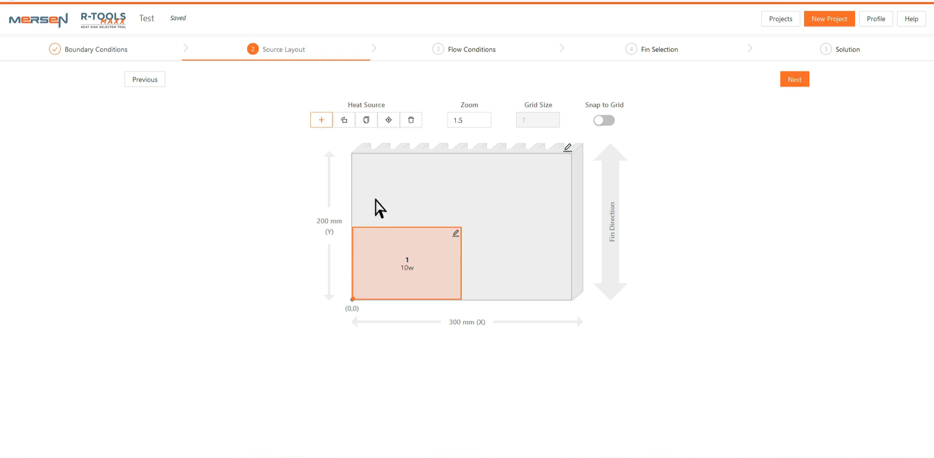
Open heat source 1's properties and re-enter its label as 1
left_click(458, 234)
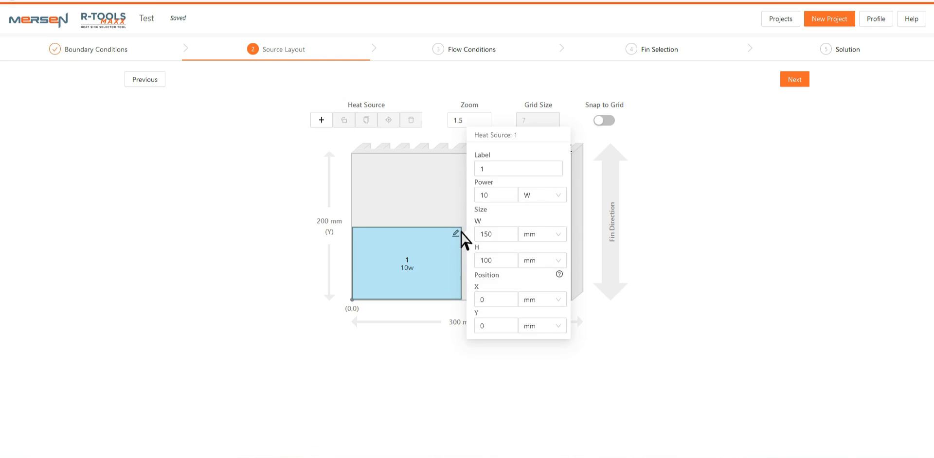
left_click(484, 171)
key("BackSpace")
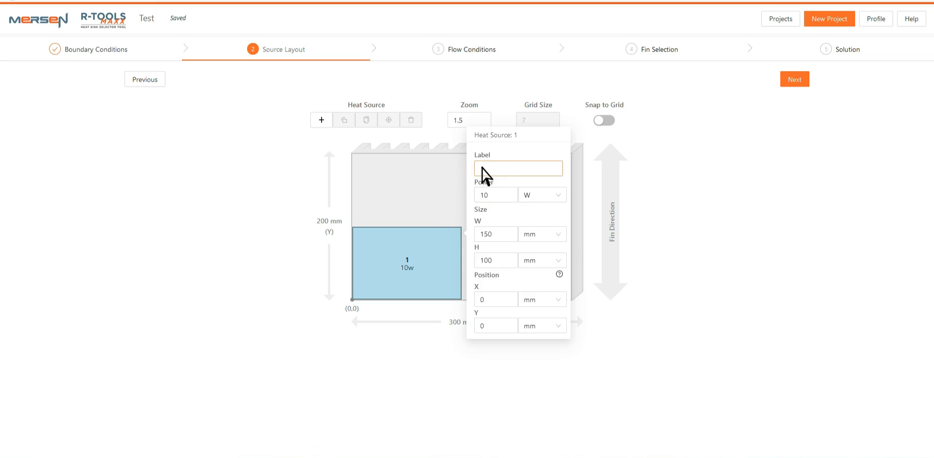
type("1")
left_click(485, 195)
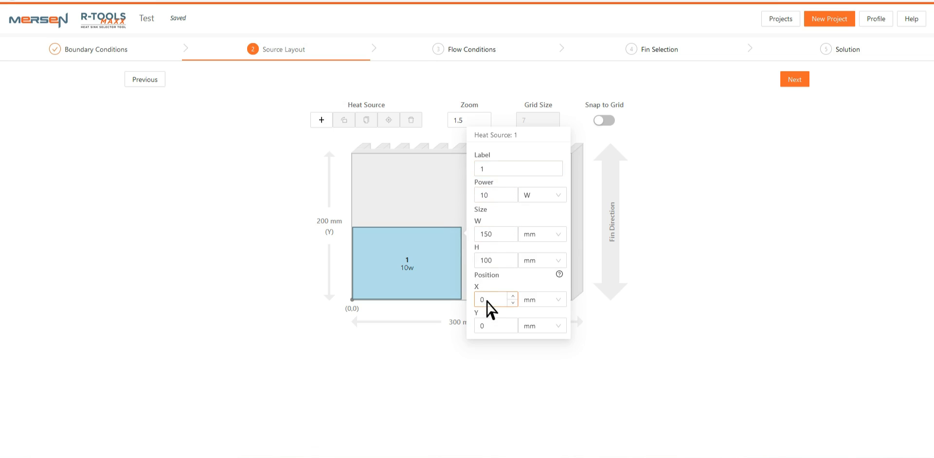
Move heat source 1 toward the middle of the baseplate and rotate it
left_click(443, 269)
left_click_drag(425, 256, 477, 218)
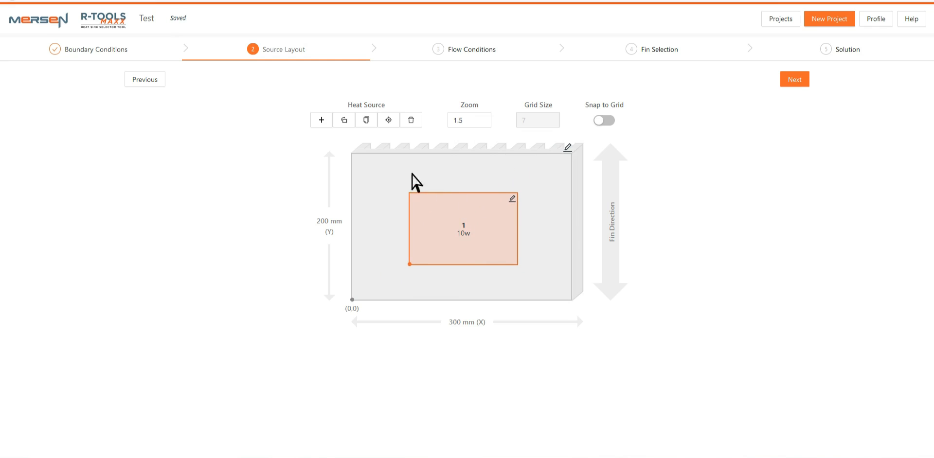
left_click(345, 123)
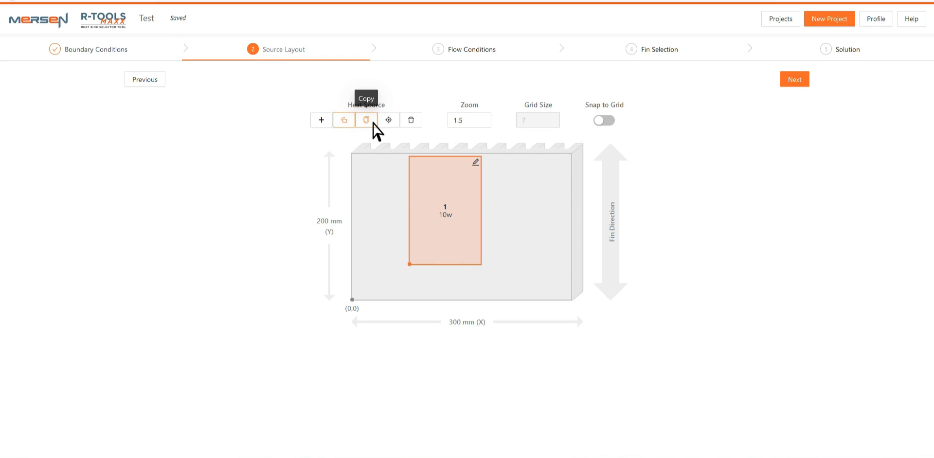
left_click(377, 131)
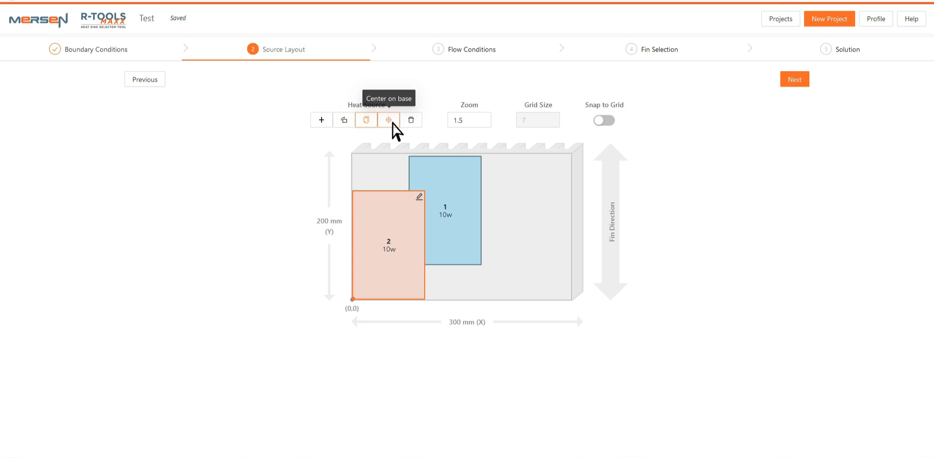
left_click(392, 122)
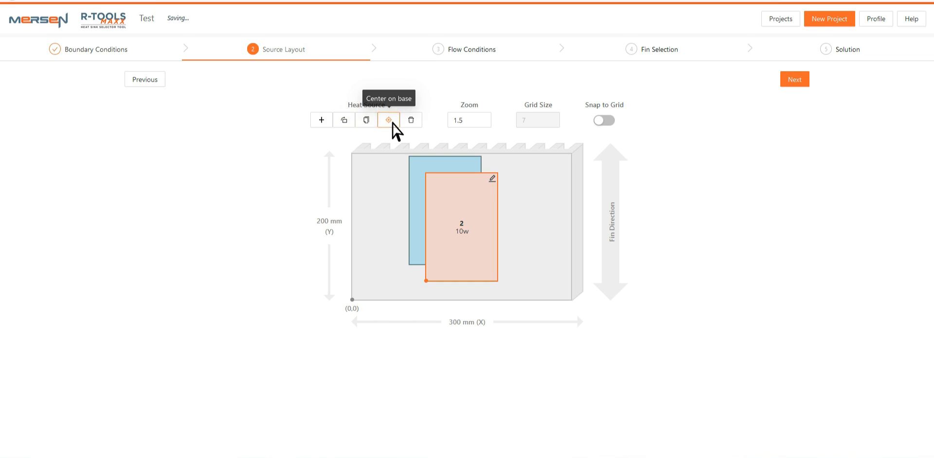
left_click(417, 123)
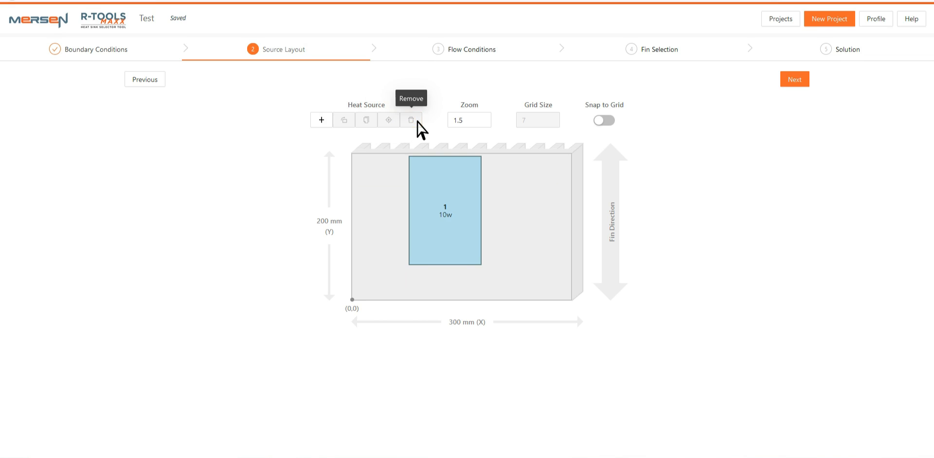
Zoom the layout to 2.5 and turn on Snap to Grid with a grid size of 8
left_click(486, 124)
scroll(492, 117, "up", 3)
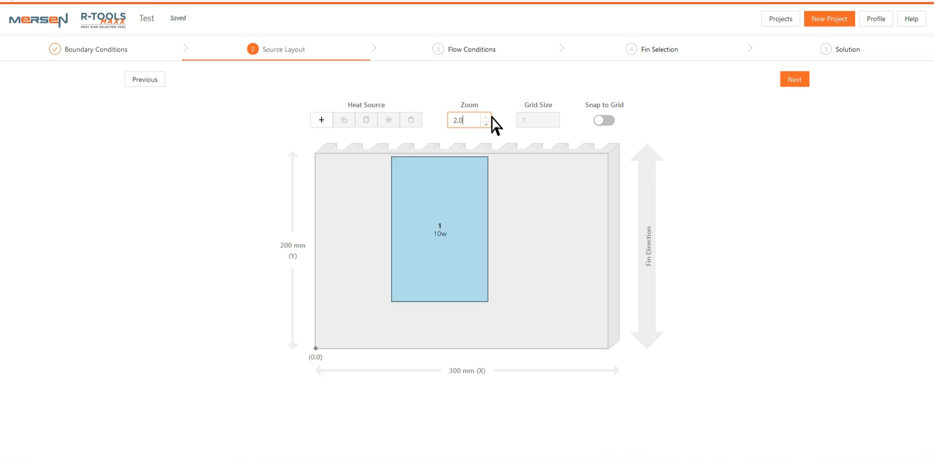
left_click(605, 121)
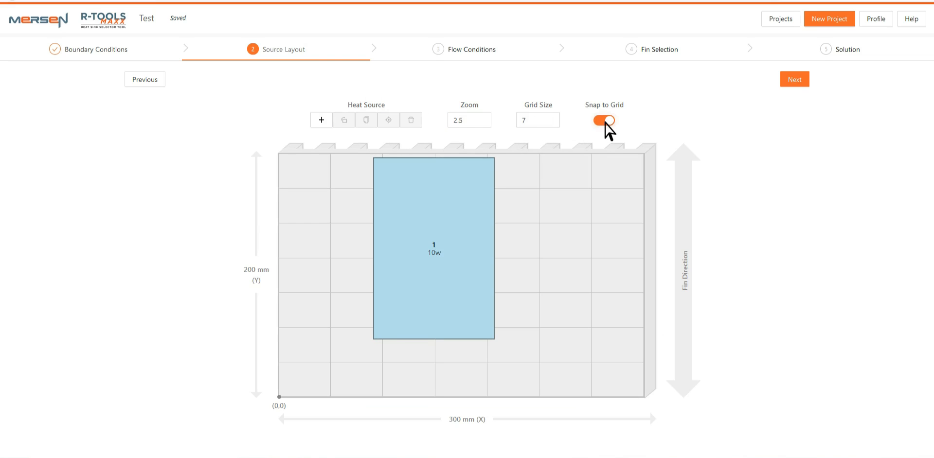
left_click(558, 118)
left_click_drag(452, 226, 552, 256)
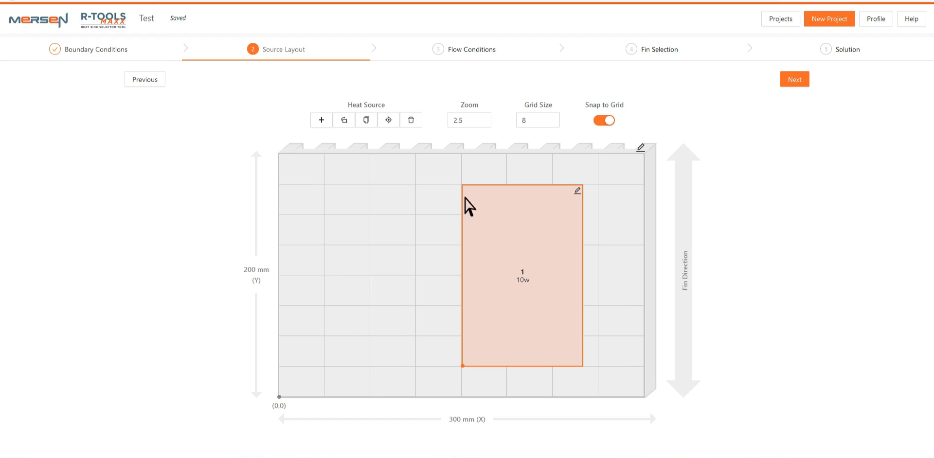
left_click(321, 121)
left_click_drag(388, 321, 432, 302)
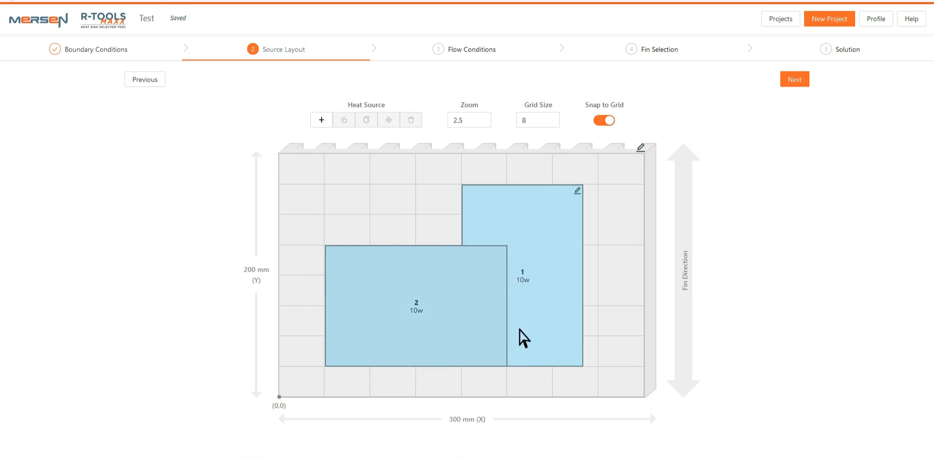
left_click(438, 328)
left_click(375, 124)
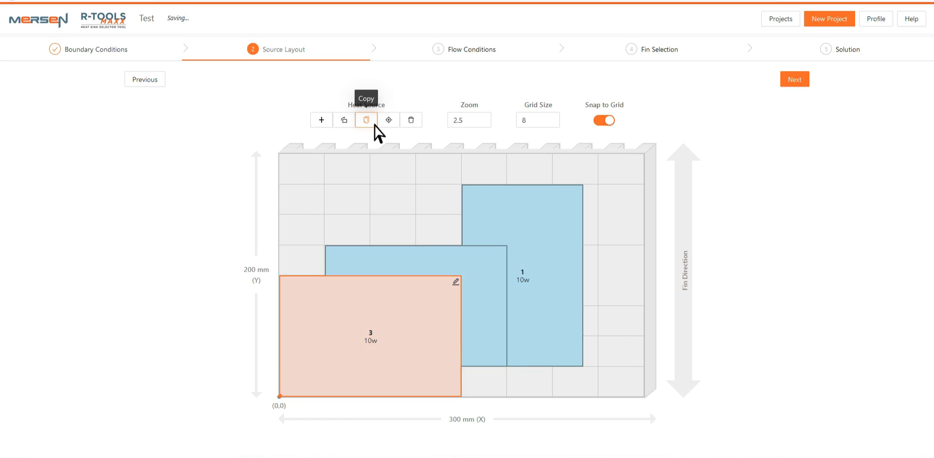
left_click(412, 123)
left_click(446, 254)
left_click(411, 120)
Center heat source 1 on the baseplate
left_click(484, 193)
left_click(391, 121)
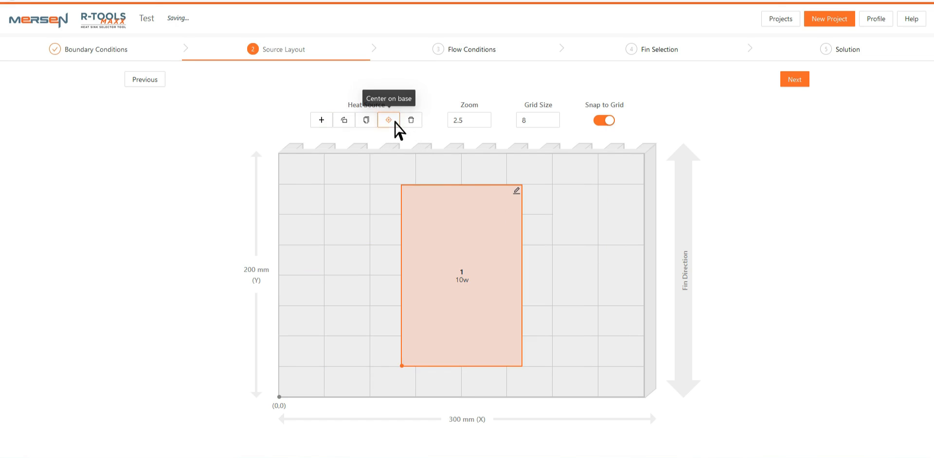
left_click(705, 396)
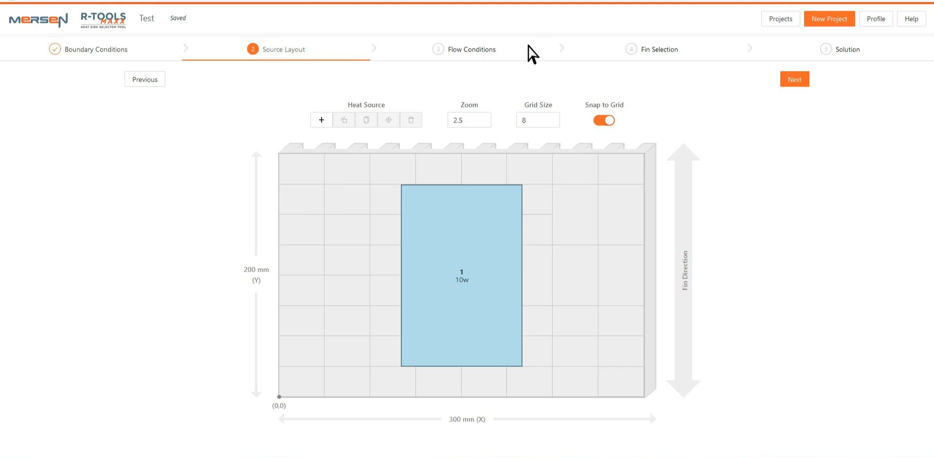
Open the Flow Conditions step and select Forced Convection as the air flow type
left_click(483, 51)
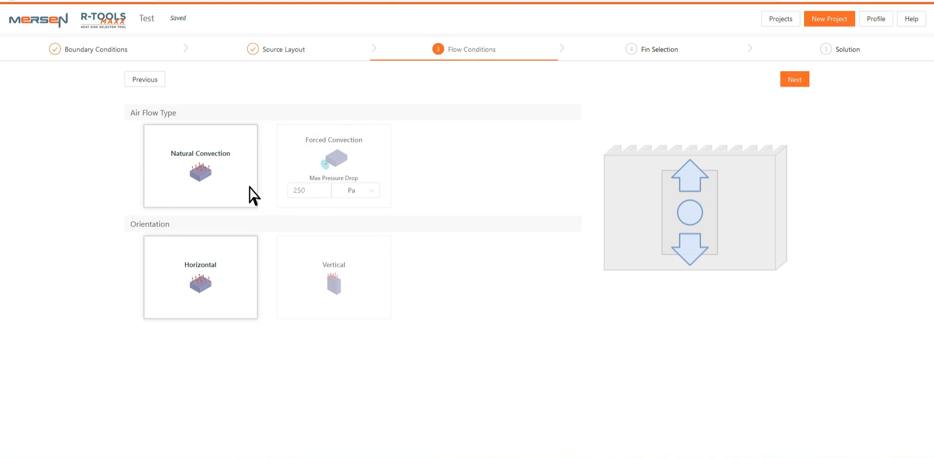
left_click(302, 257)
left_click(254, 256)
left_click(384, 151)
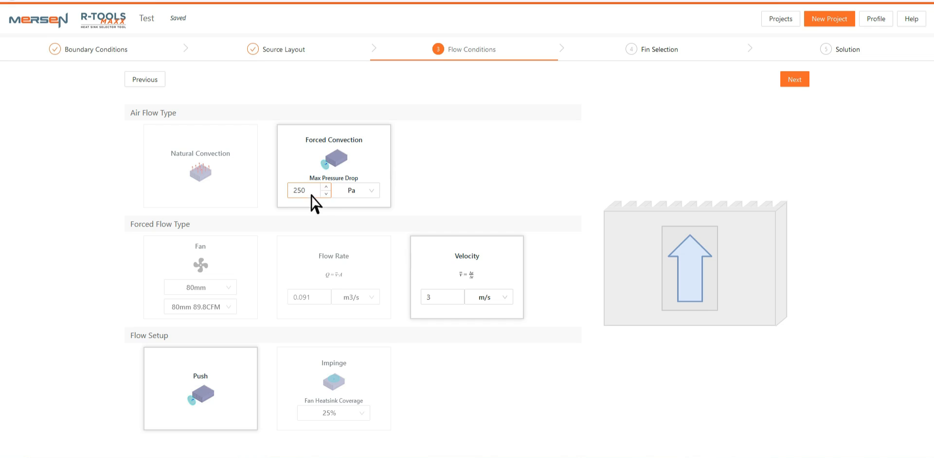
left_click(250, 261)
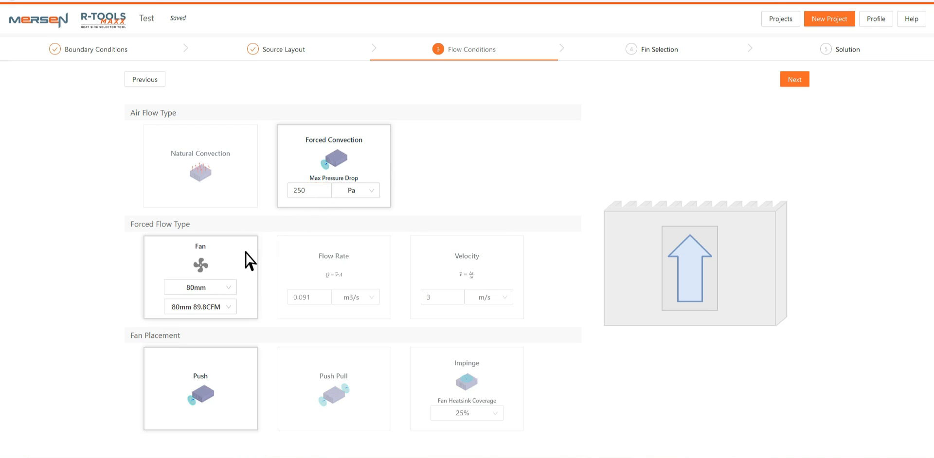
left_click(301, 252)
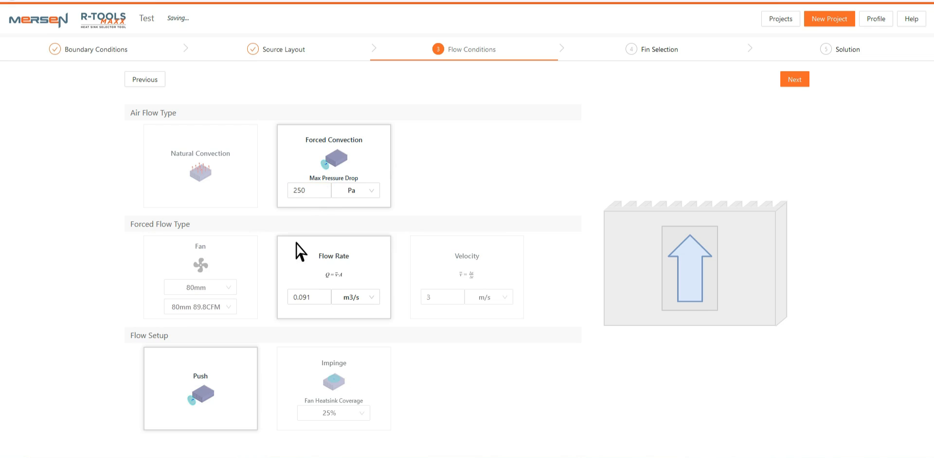
left_click(421, 256)
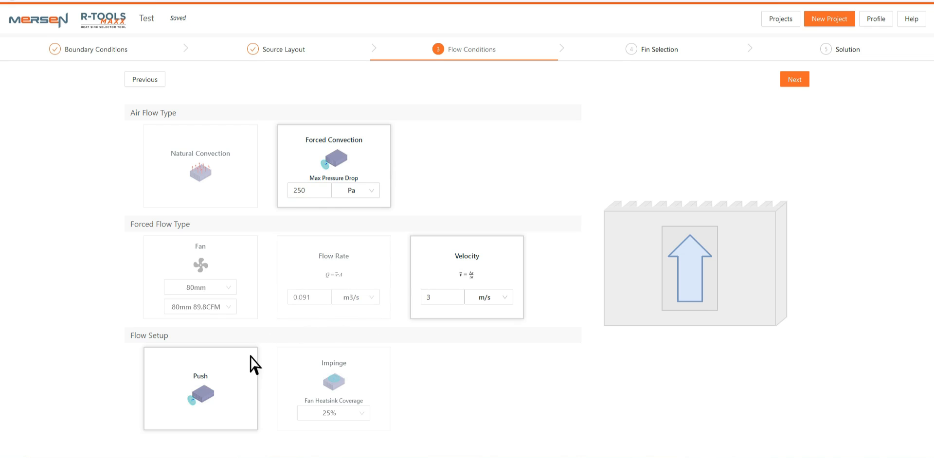
Try the Impinge flow setup and its fan heatsink coverage options, ending with the Push setup selected
left_click(302, 360)
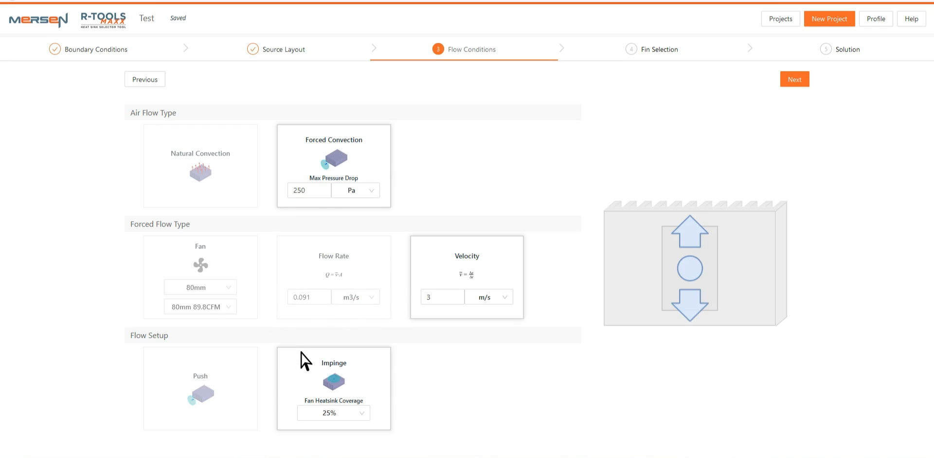
left_click(251, 362)
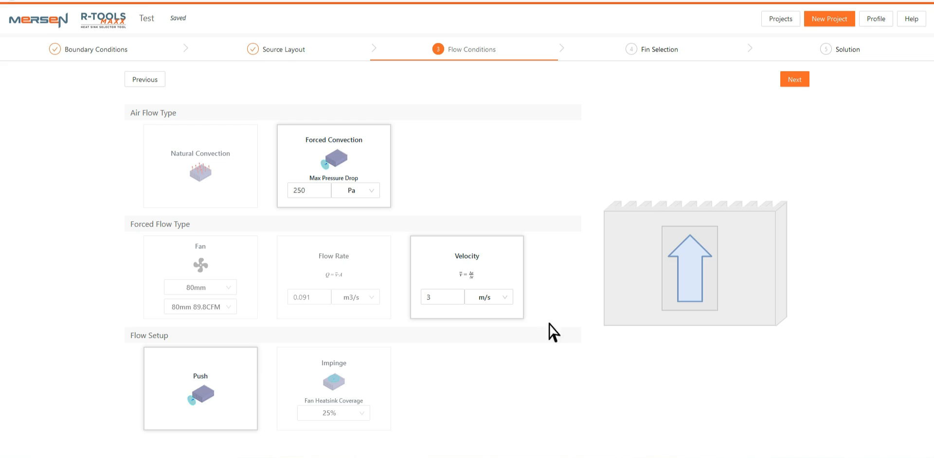
left_click(371, 387)
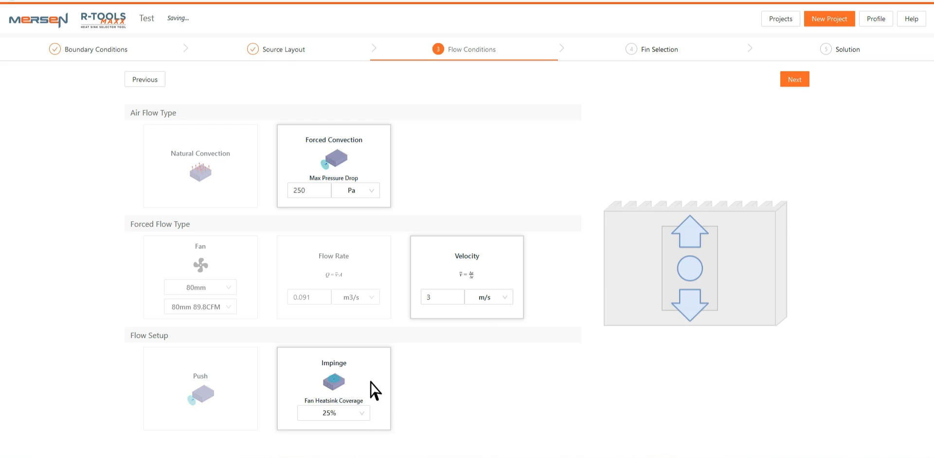
left_click(368, 414)
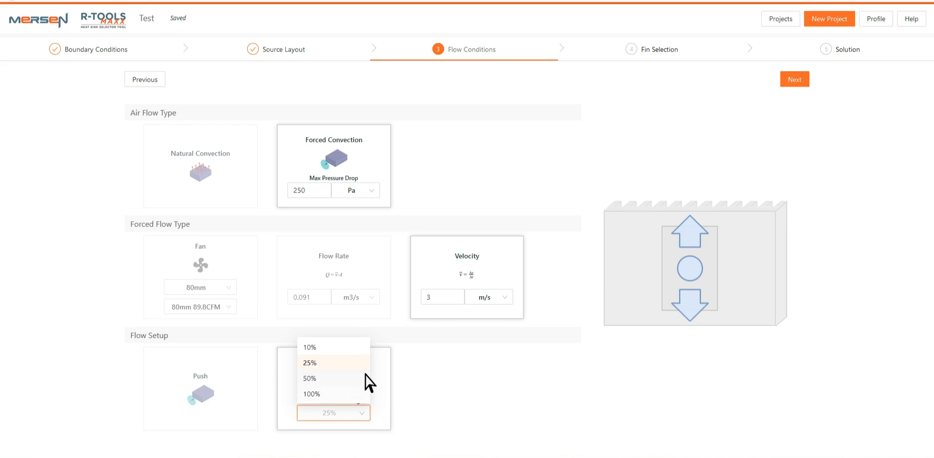
left_click(268, 376)
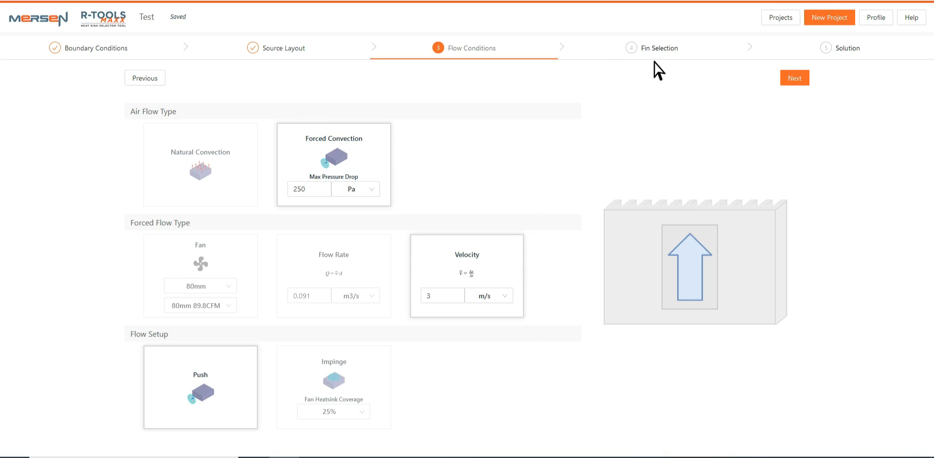
Open the Fin Selection step, inspect the Suggested and Low Pressure options, and close the Fin Estimator panel
left_click(662, 49)
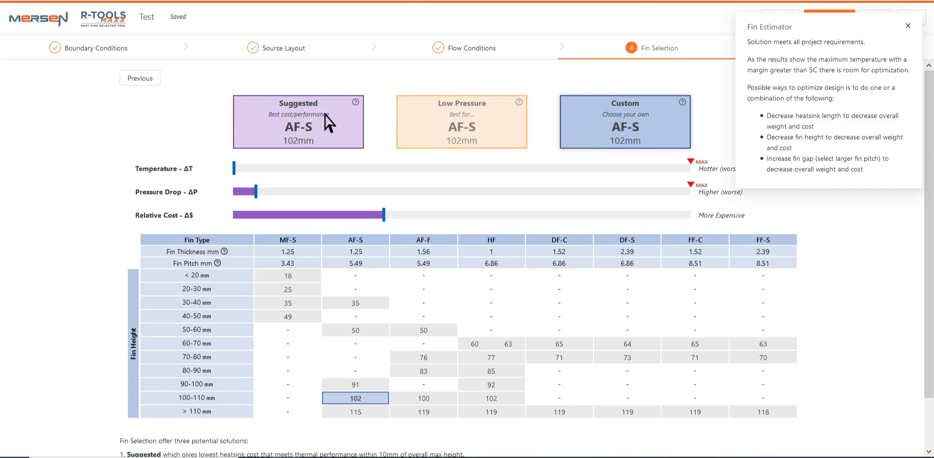
mouse_move(363, 106)
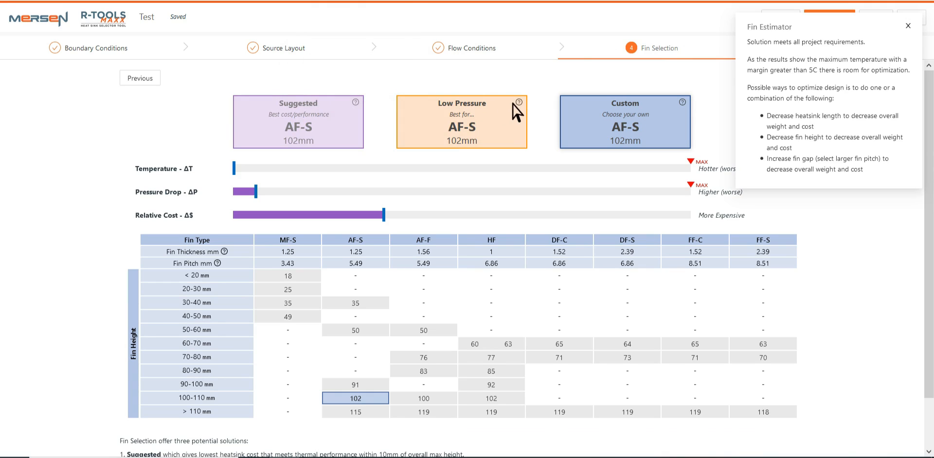
mouse_move(526, 103)
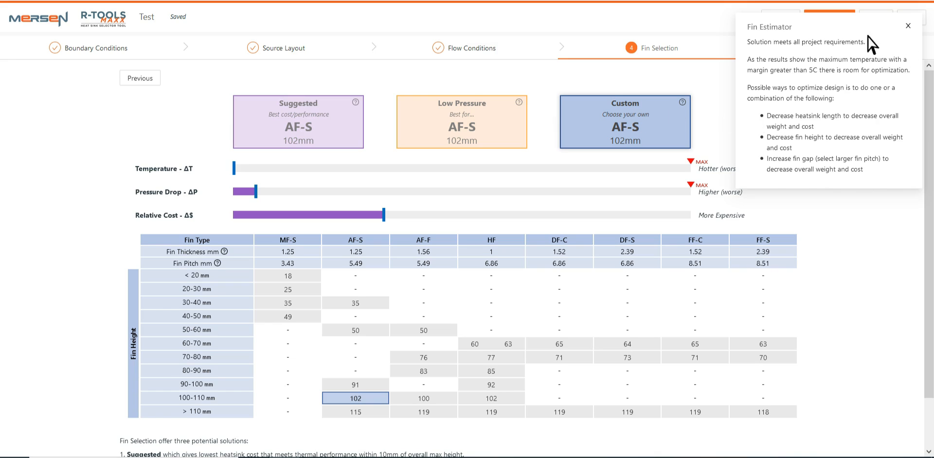
left_click(908, 26)
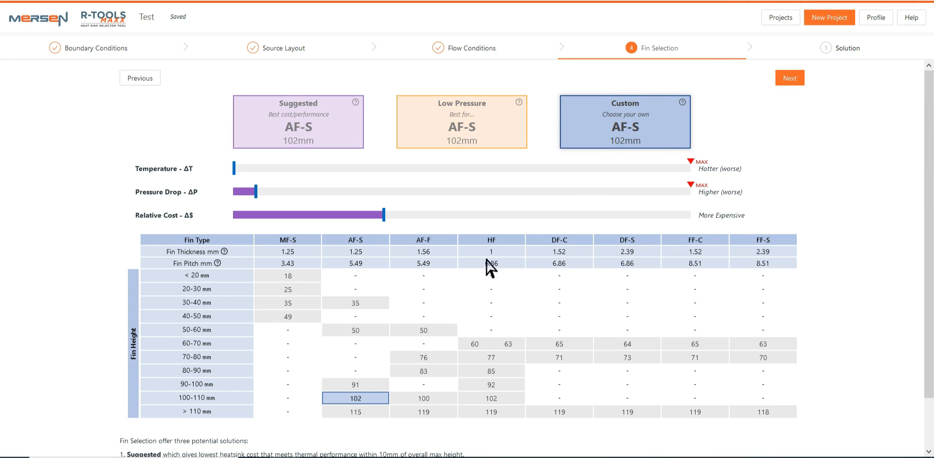
Try custom fins AF-F 76 mm, HF 60 mm and AF-S 50 mm in the fin table, ending with AF-S 102 mm
left_click(433, 359)
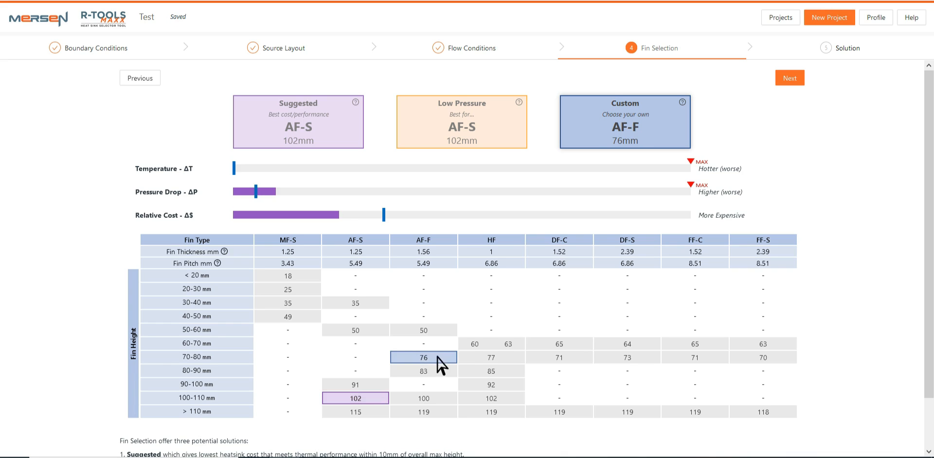
left_click(490, 346)
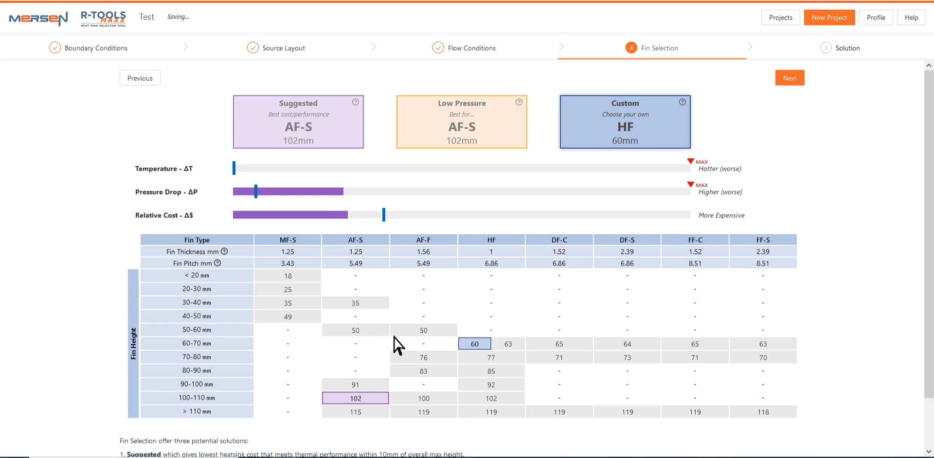
left_click(379, 334)
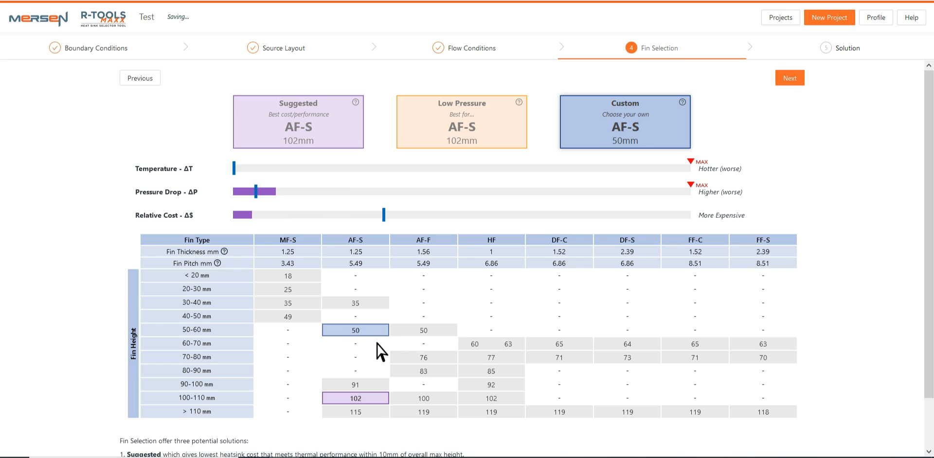
left_click(373, 400)
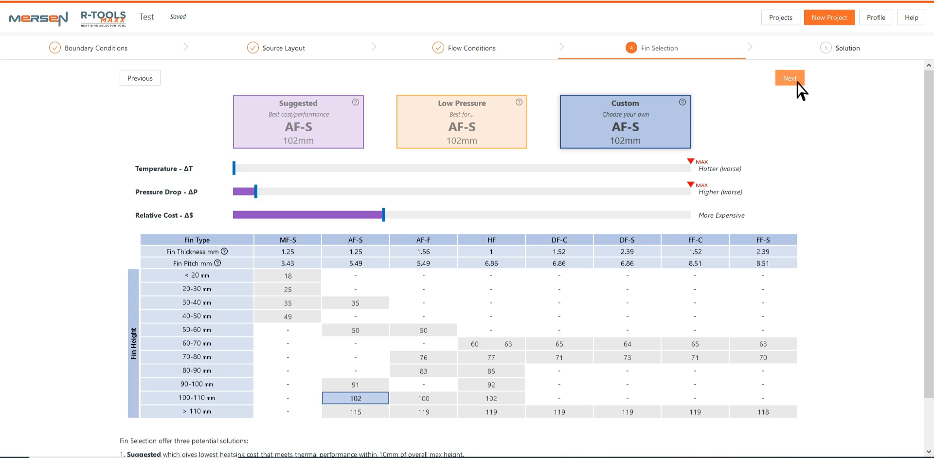
Open the Solution step and review the project summary of boundary conditions, heat sources, flow and fins
left_click(859, 50)
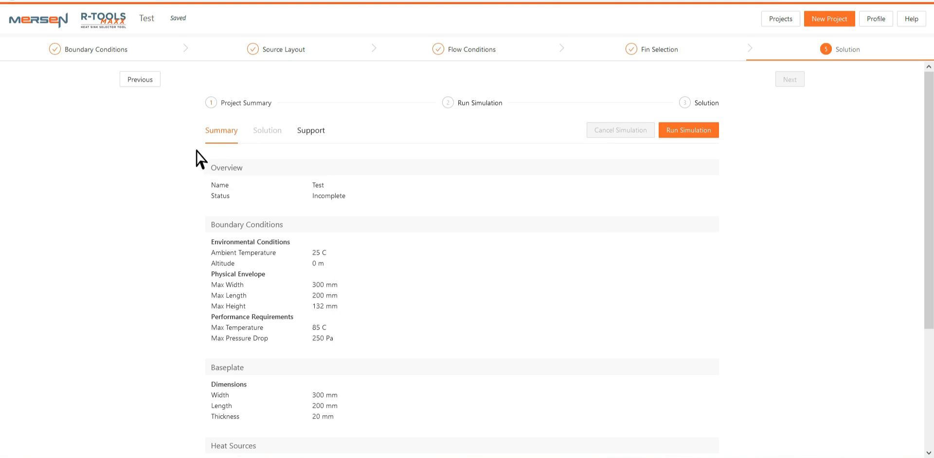
scroll(207, 341, "down", 3)
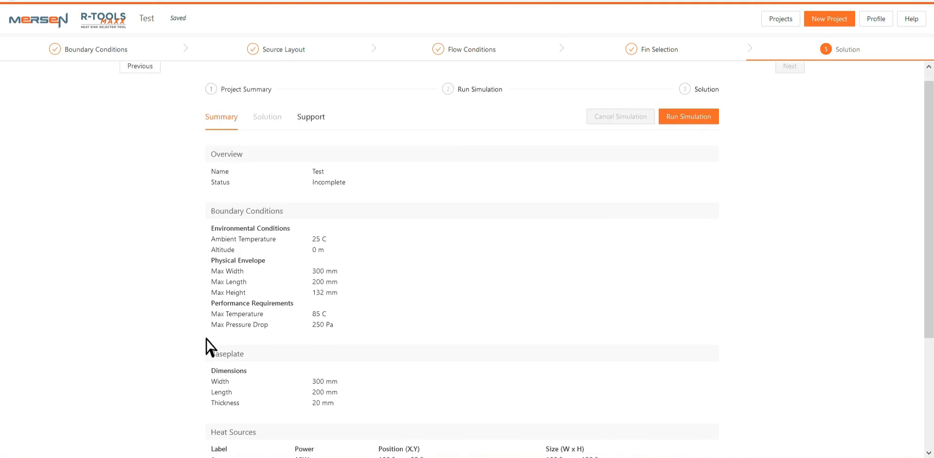
scroll(208, 347, "down", 1)
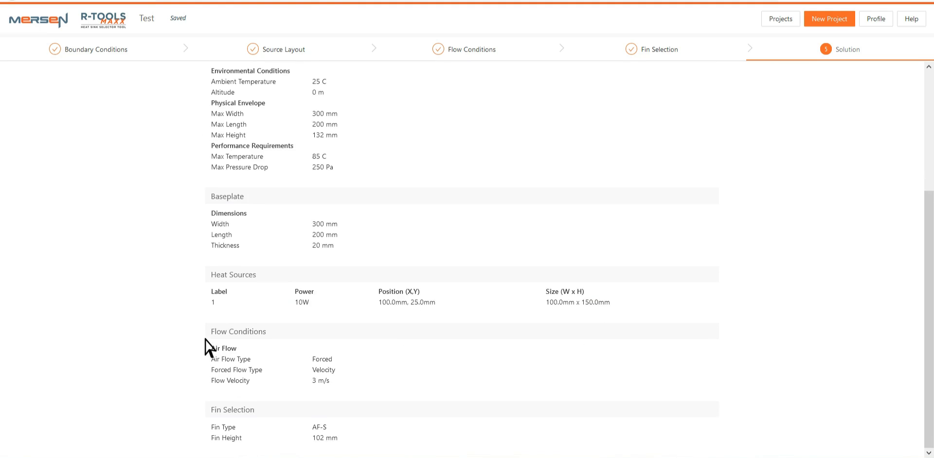
scroll(207, 349, "up", 5)
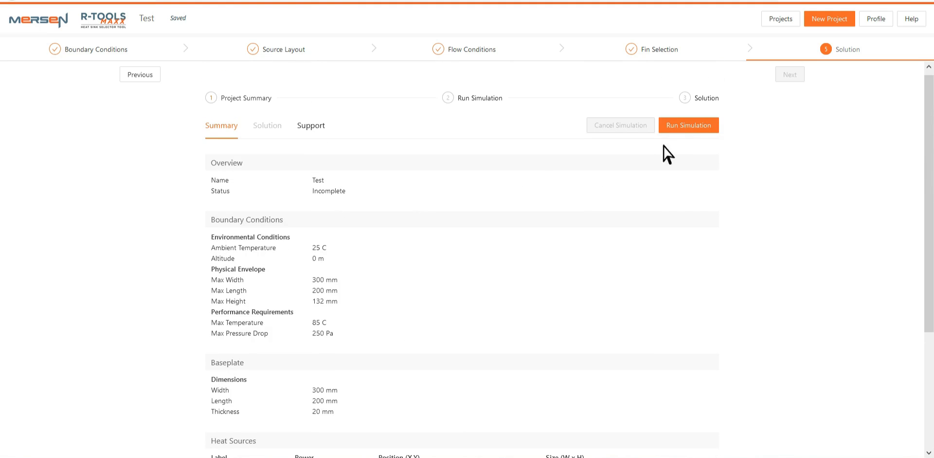
Run the simulation, acknowledge the progress dialog, and close the Solution advice panel
left_click(701, 129)
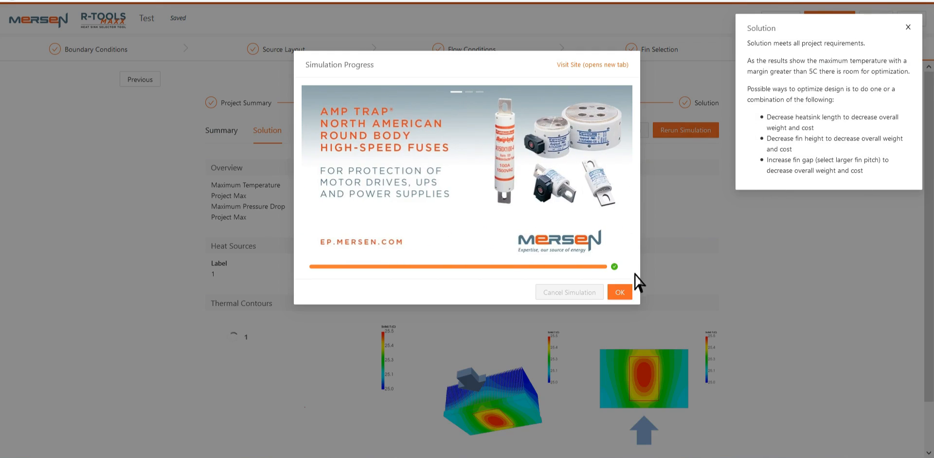
left_click(623, 295)
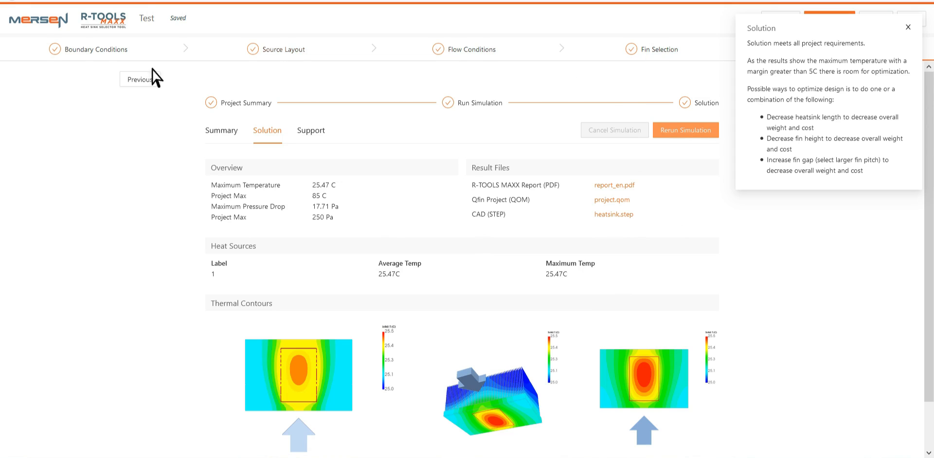
left_click(908, 27)
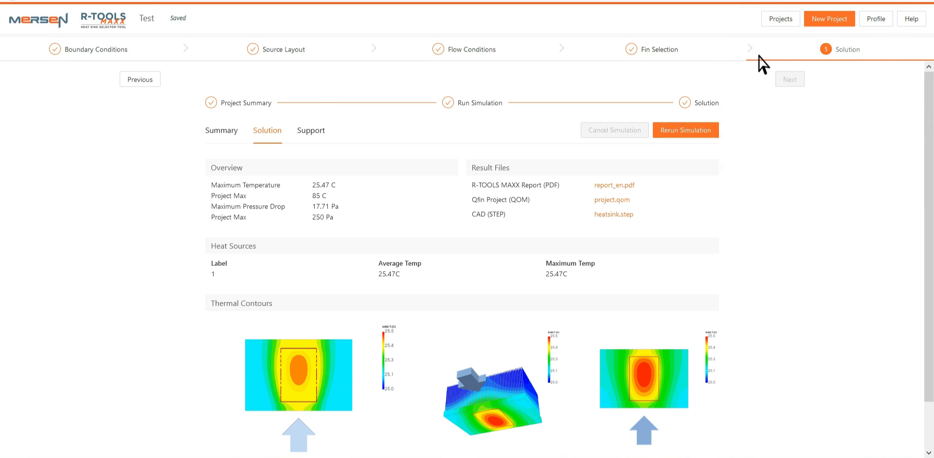
Duplicate the Test project from the project list and reopen the original Test project
left_click(781, 19)
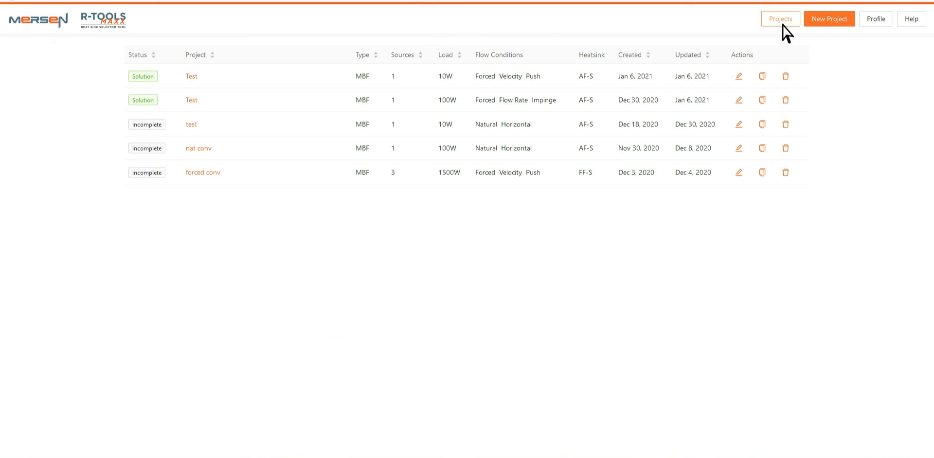
left_click(768, 75)
left_click(756, 52)
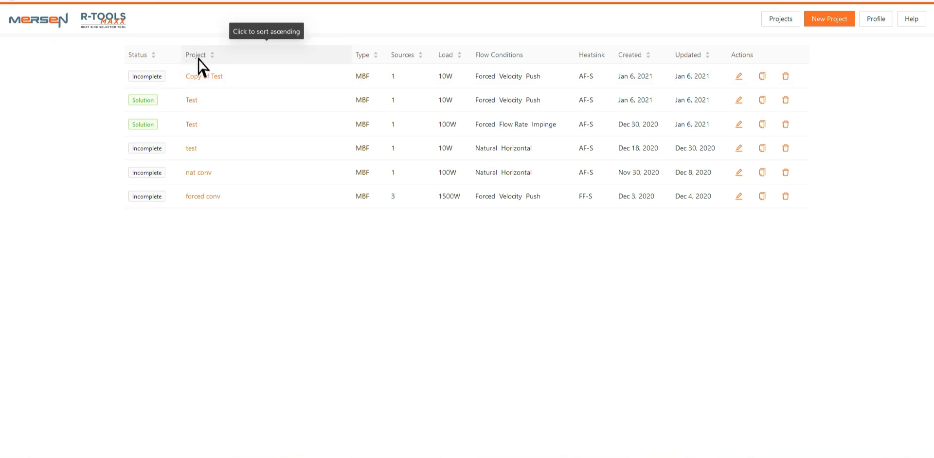
left_click(199, 100)
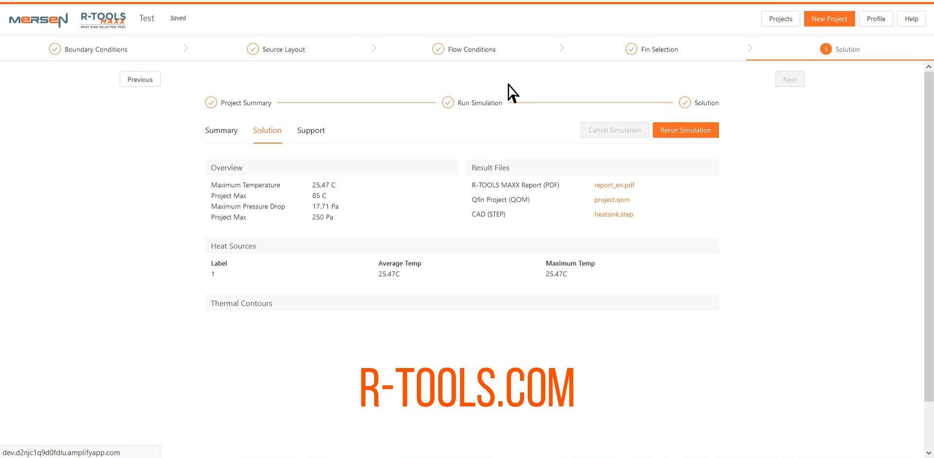